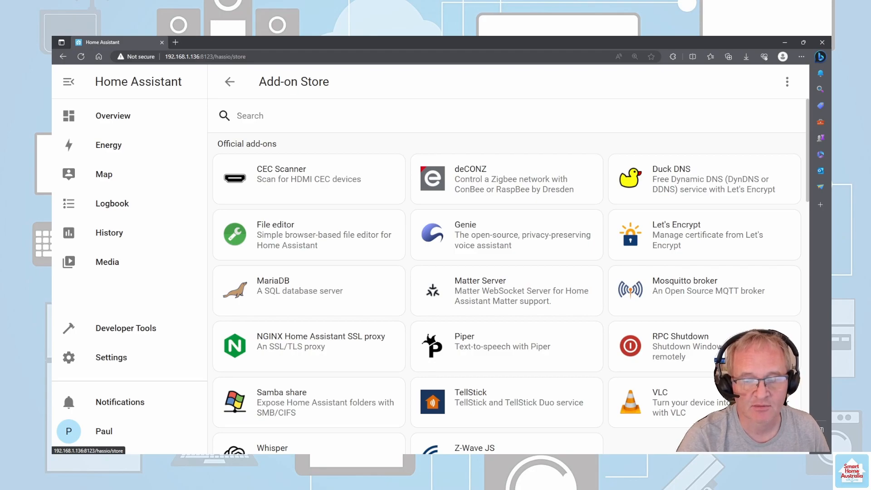
- Find the Advanced SSH & Web Terminal add-on by searching "ssh", install it, and enable its Watchdog and Show in sidebar options
left_click(289, 129)
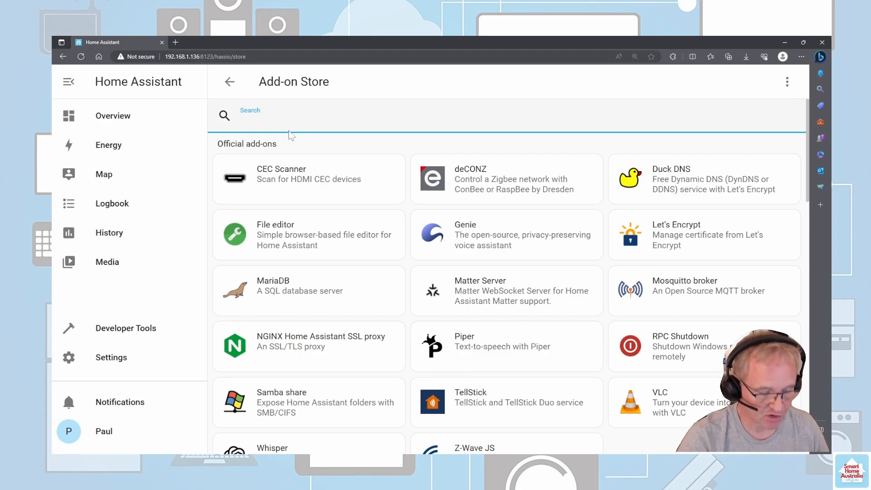
type("ssh")
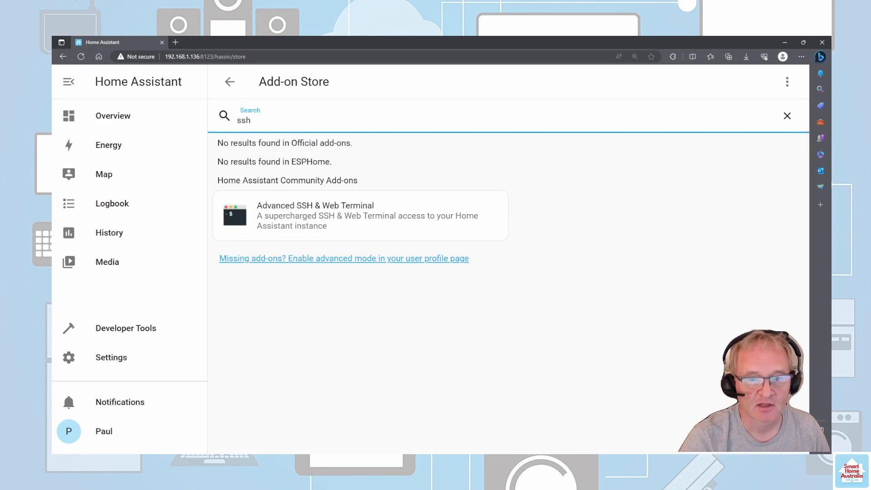
left_click(317, 218)
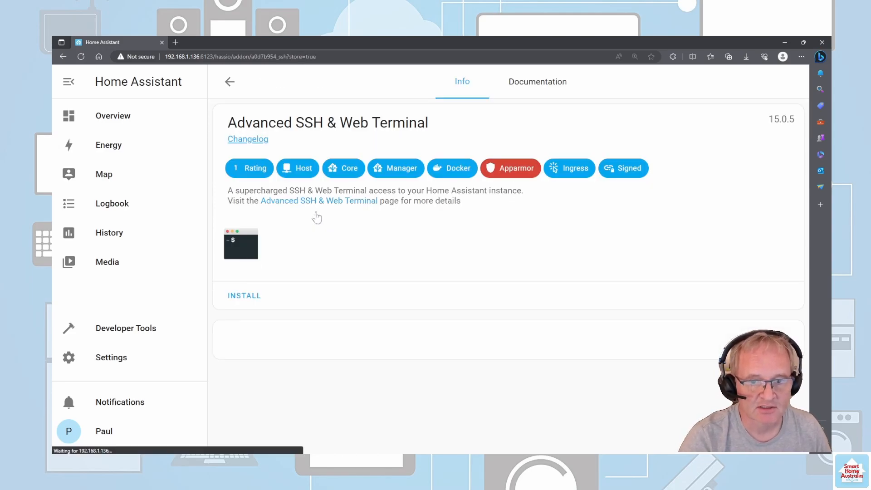
left_click(243, 297)
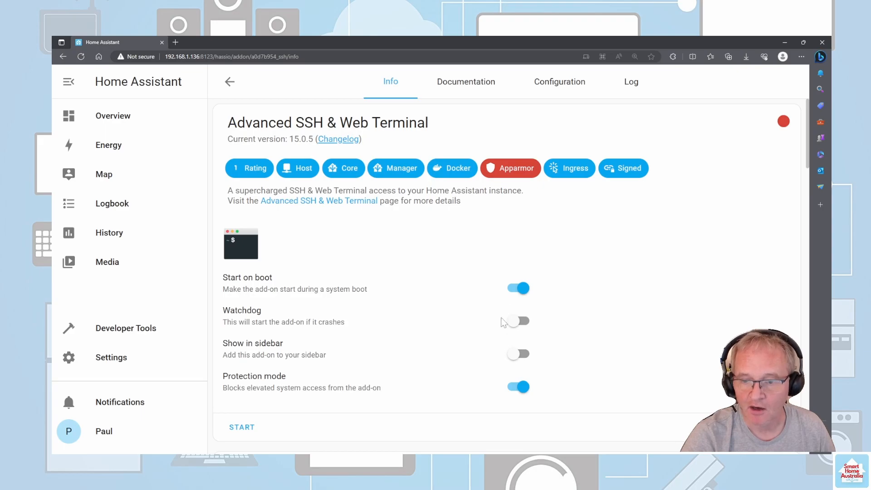
left_click(517, 320)
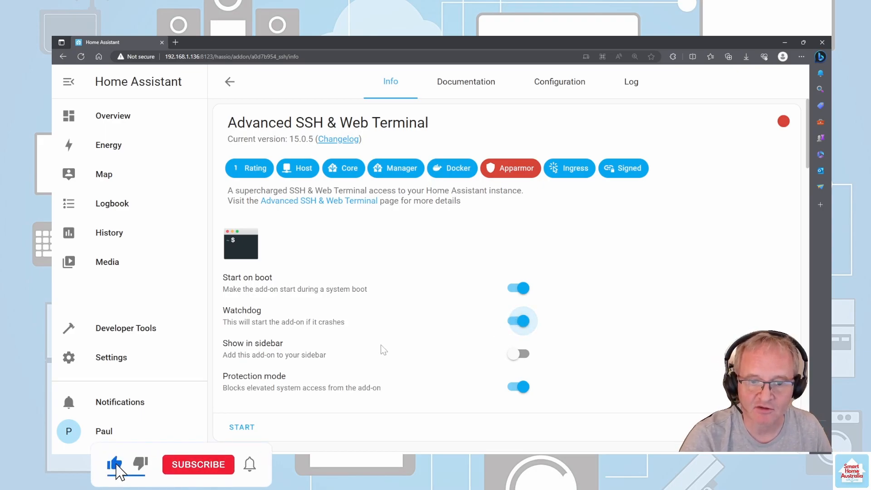
left_click(518, 353)
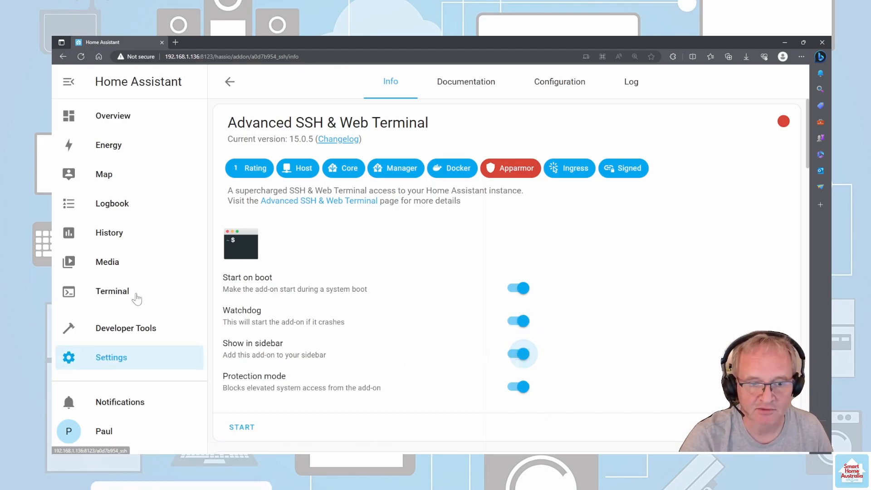
- Enter the SSH password in the add-on's ssh options and save the configuration
left_click(563, 86)
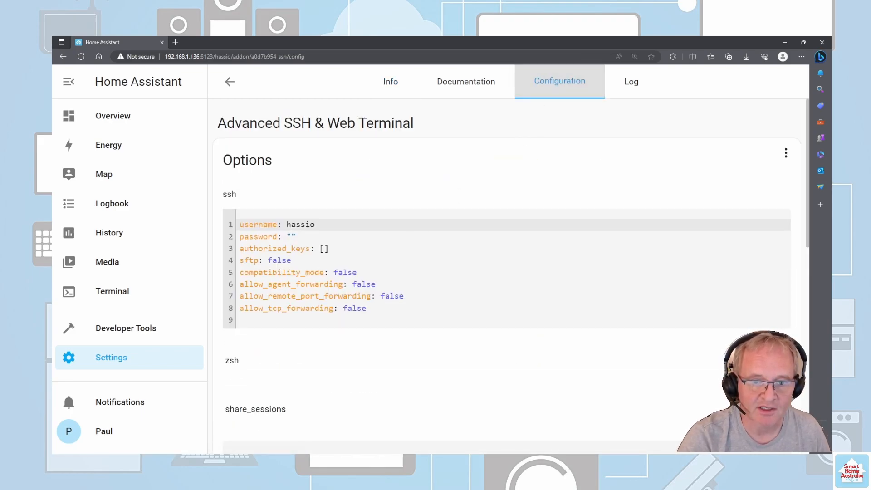
left_click(291, 237)
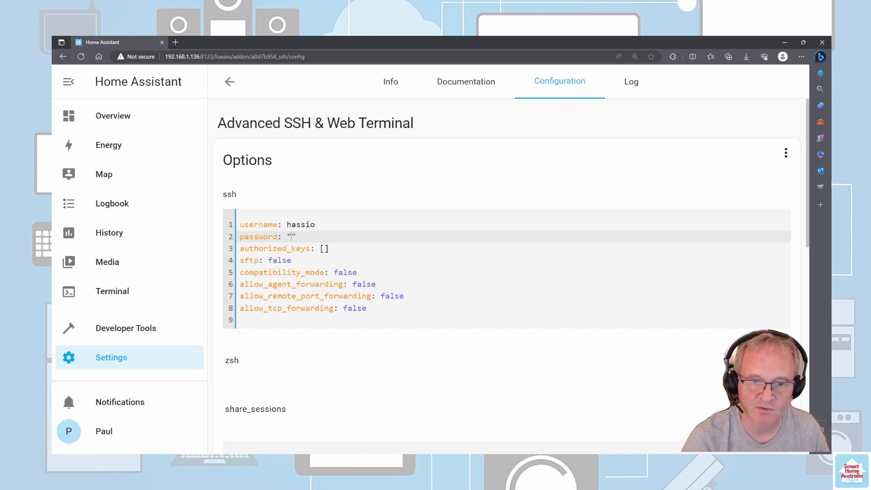
key("ctrl+v")
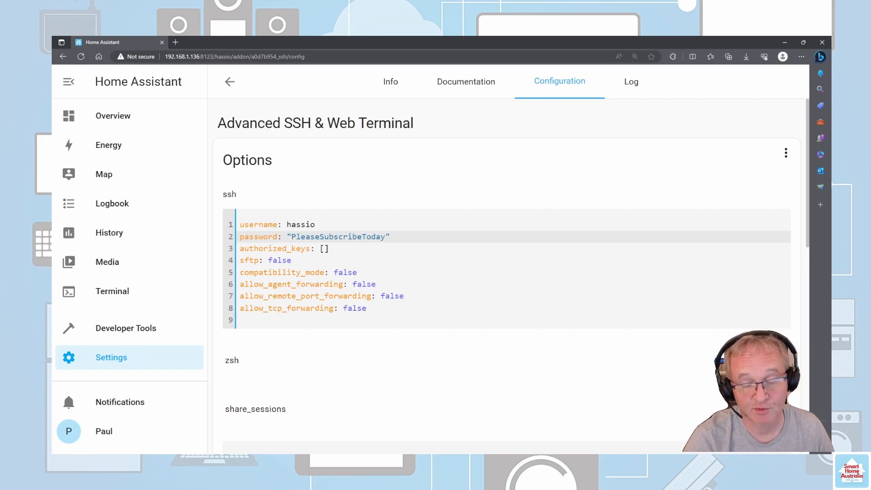
scroll(712, 385, "down", 3)
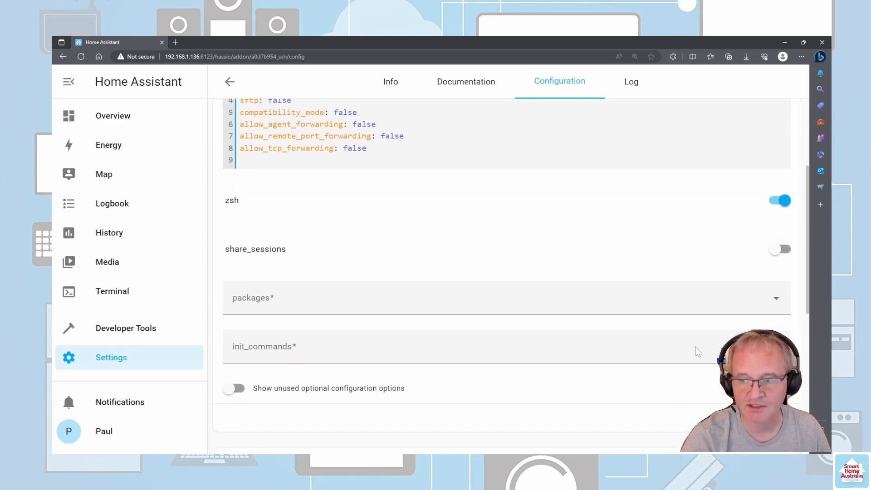
scroll(673, 393, "down", 5)
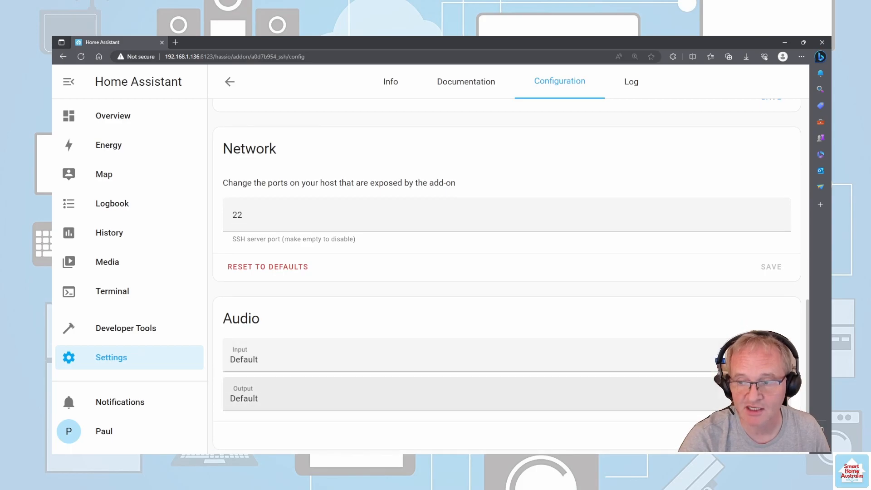
scroll(752, 295, "up", 4)
left_click(766, 310)
scroll(503, 282, "up", 4)
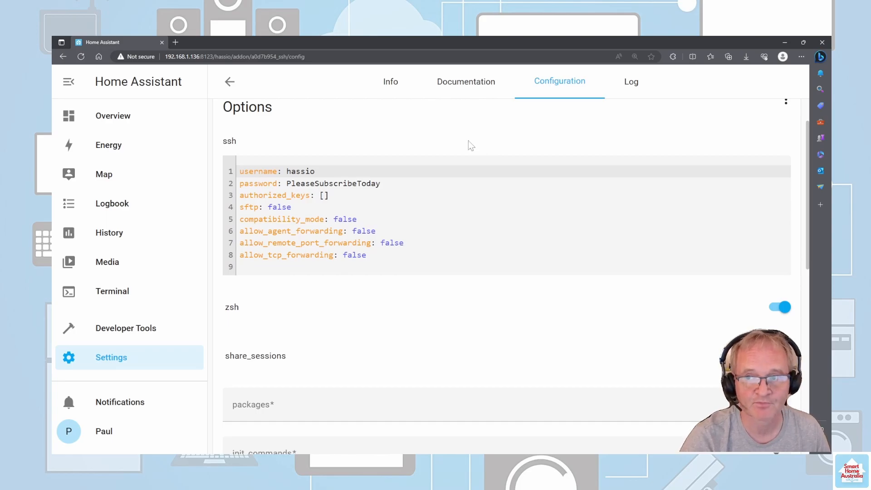
- Start the Advanced SSH & Web Terminal add-on and check its log and running status
left_click(389, 86)
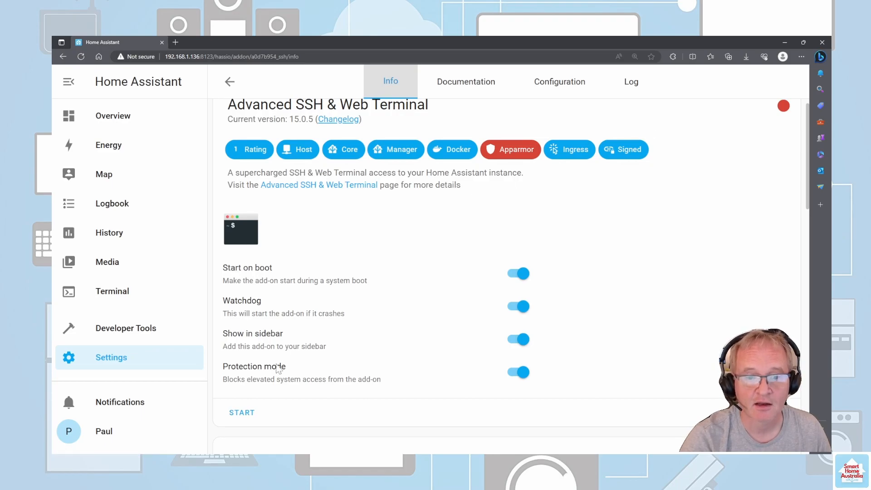
left_click(243, 413)
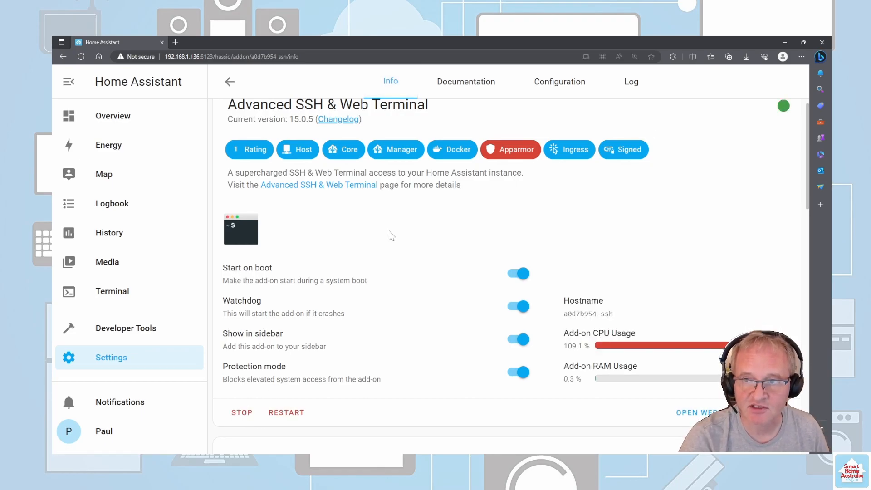
left_click(626, 90)
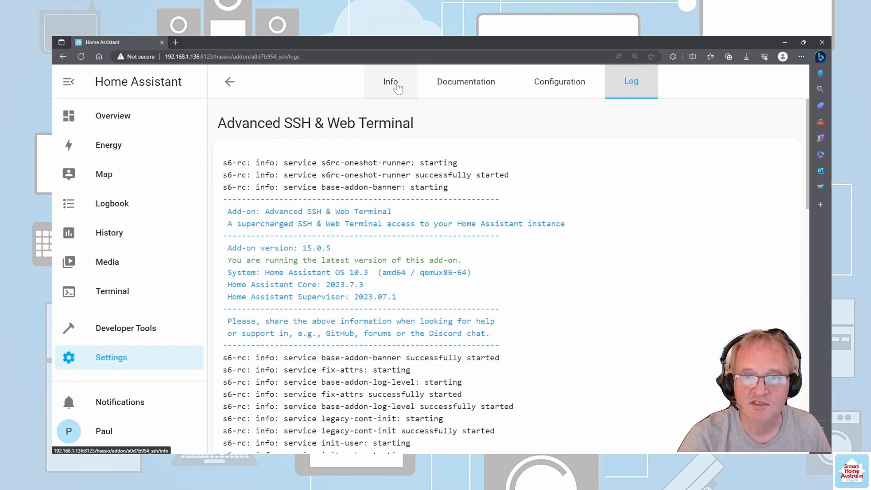
left_click(389, 82)
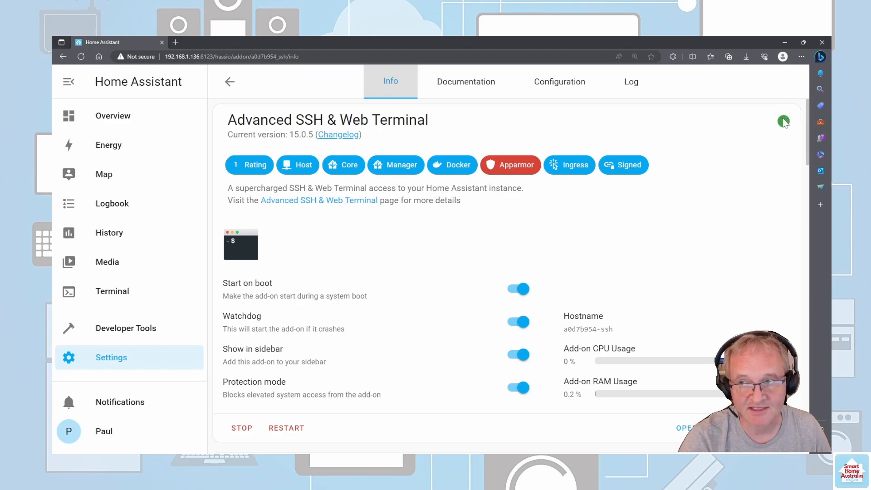
mouse_move(784, 123)
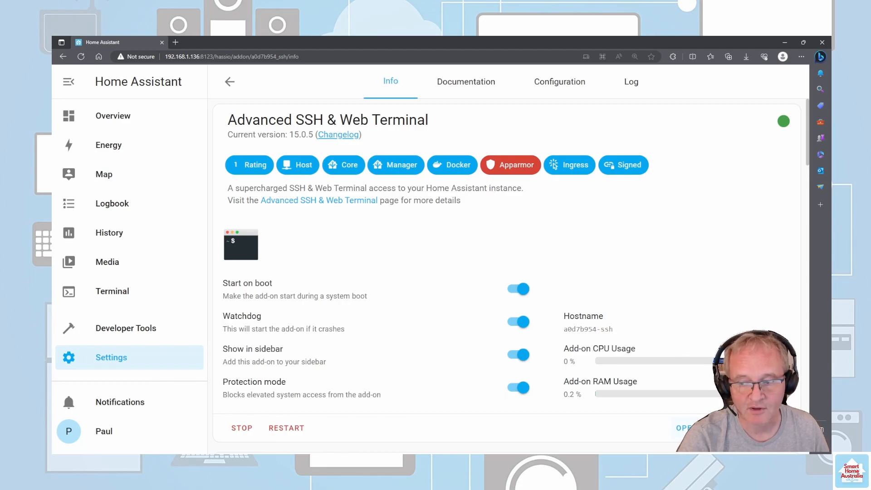
left_click(705, 429)
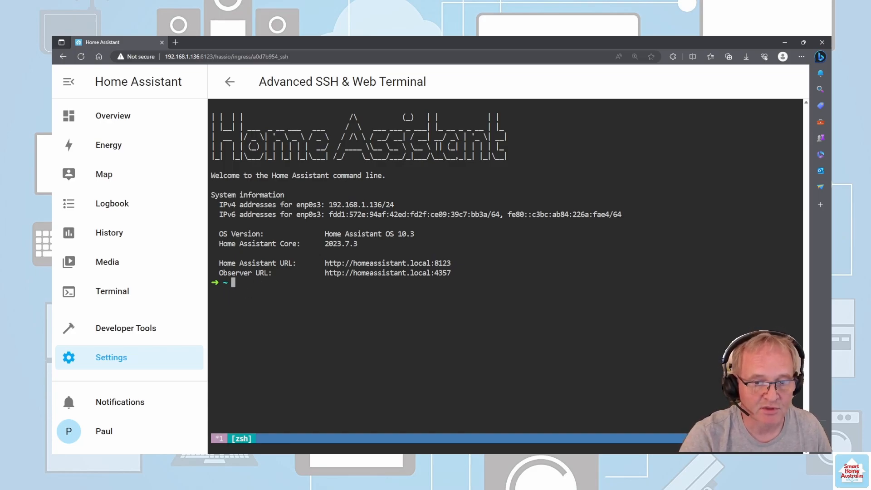
type("wget -O - https://get.hacs.xyz | bash -")
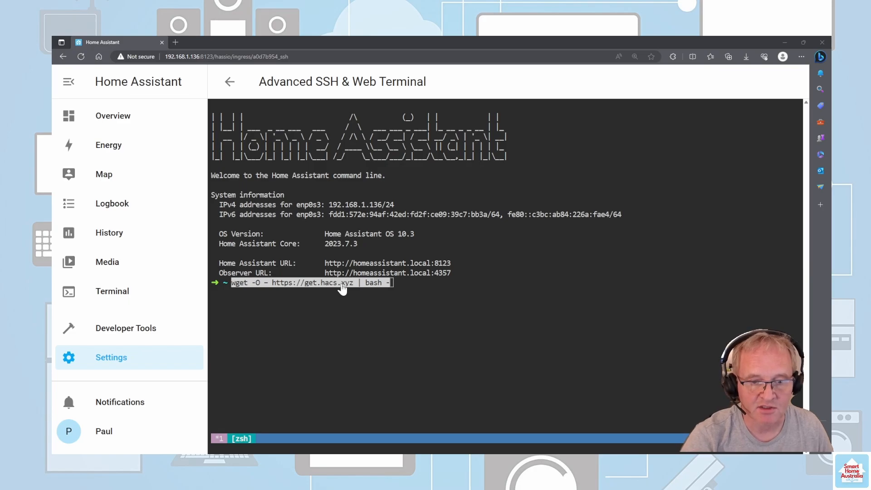
left_click(400, 282)
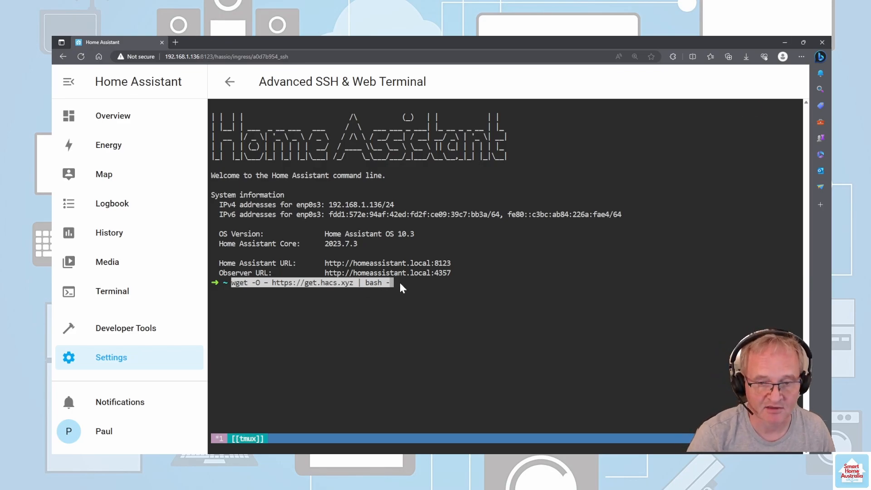
key("Return")
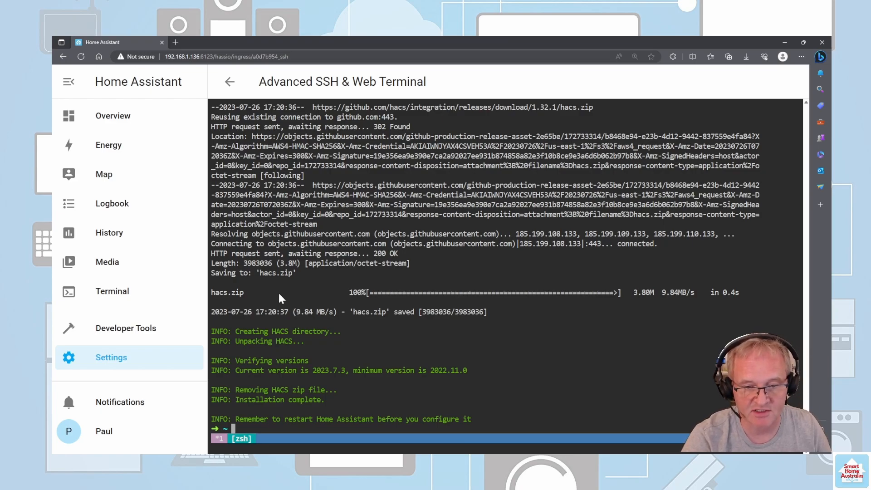
- Restart Home Assistant from the system settings and confirm the restart
left_click(132, 359)
scroll(508, 295, "down", 3)
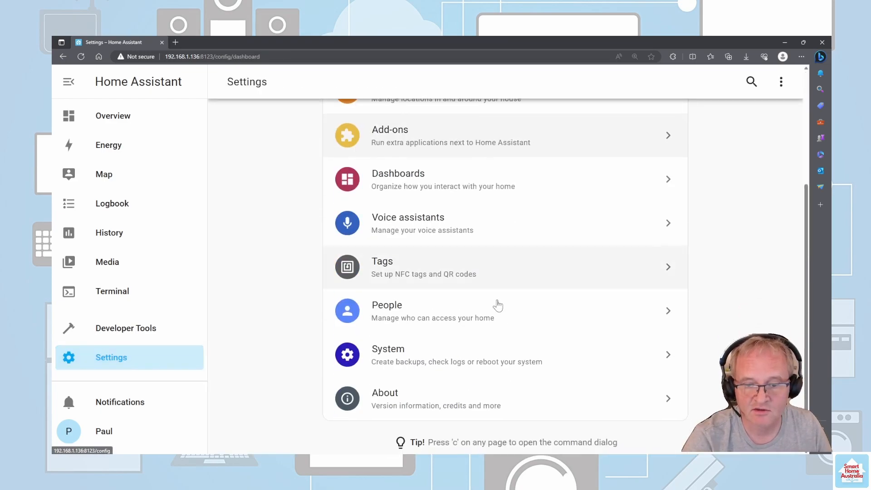
left_click(411, 361)
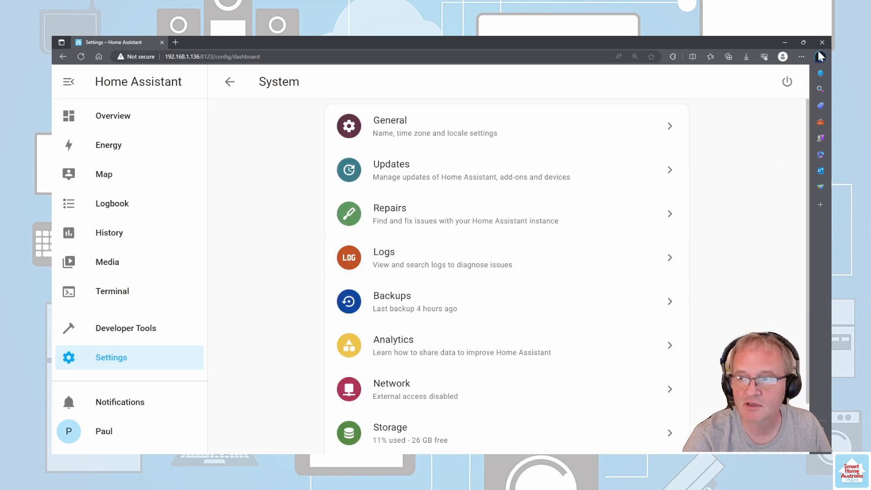
left_click(787, 83)
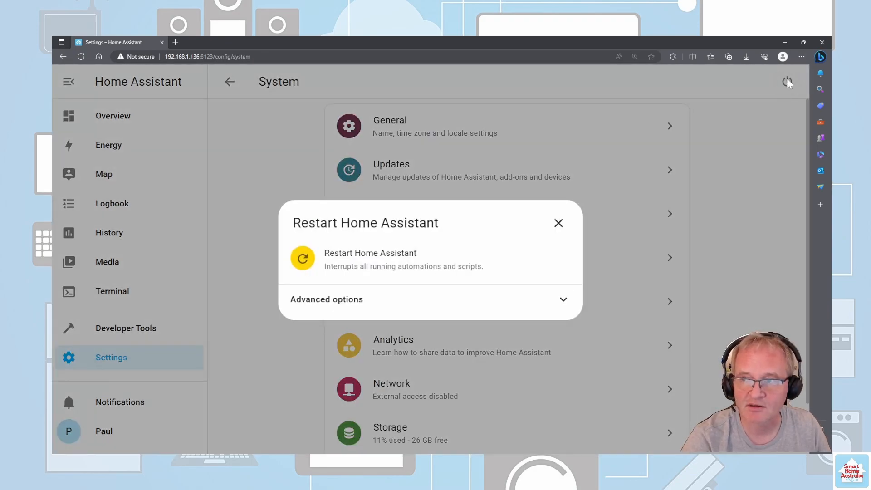
left_click(360, 264)
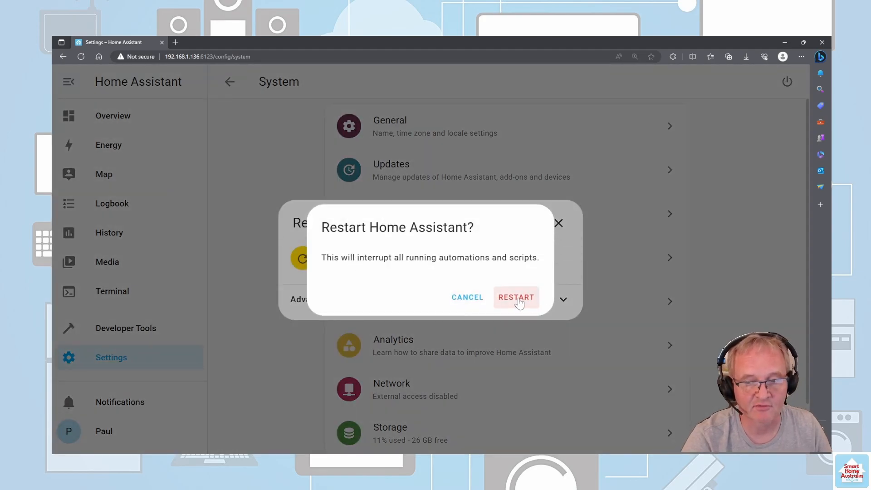
left_click(517, 297)
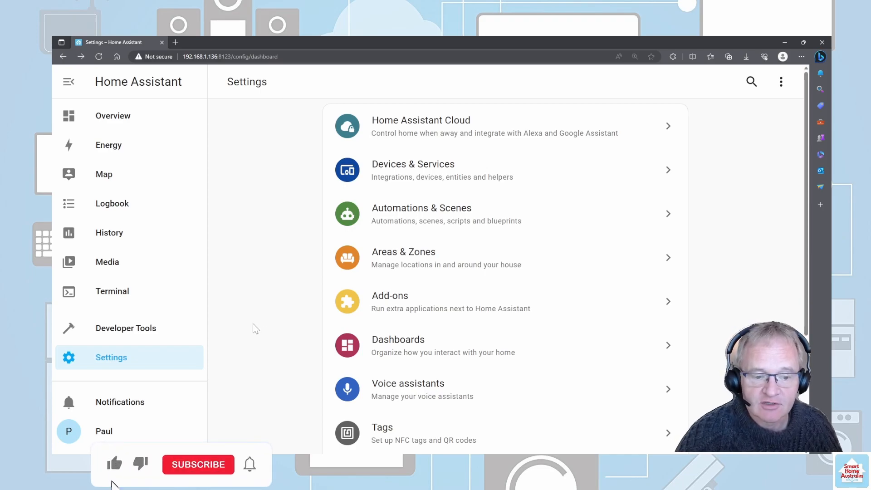
- Begin adding a new integration under Devices & Services, searching the brands for HACS and choosing it
left_click(111, 357)
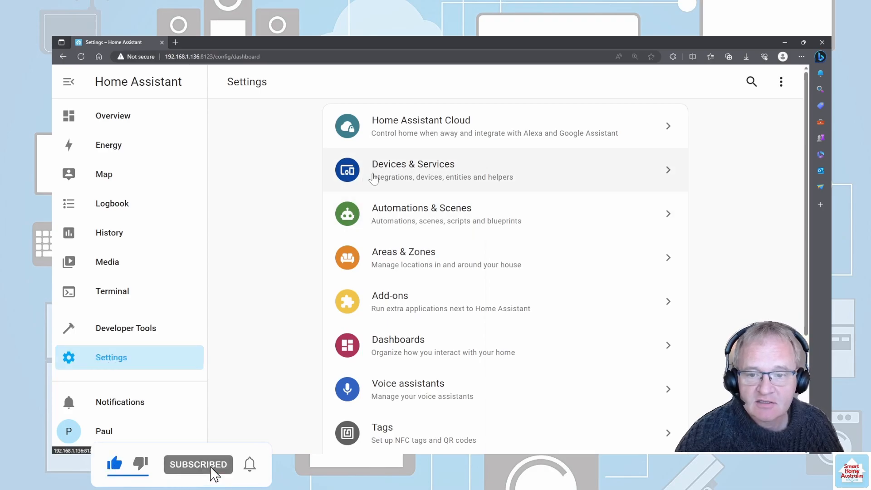
left_click(389, 177)
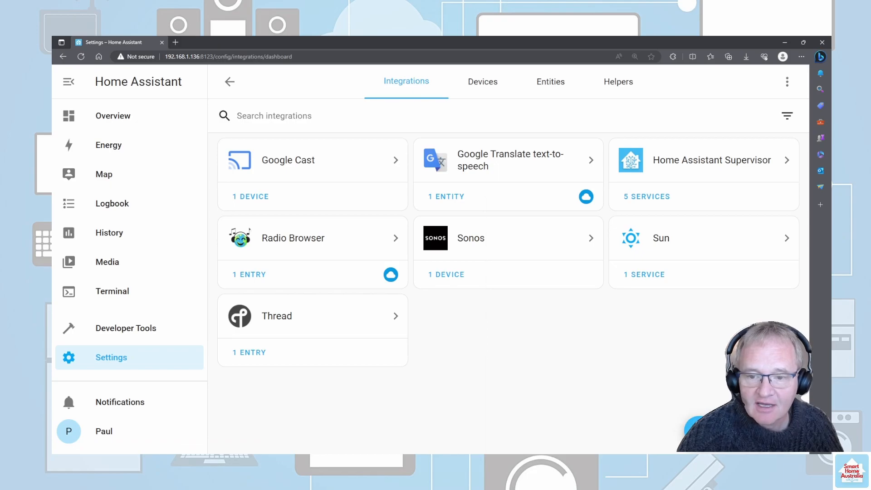
left_click(742, 431)
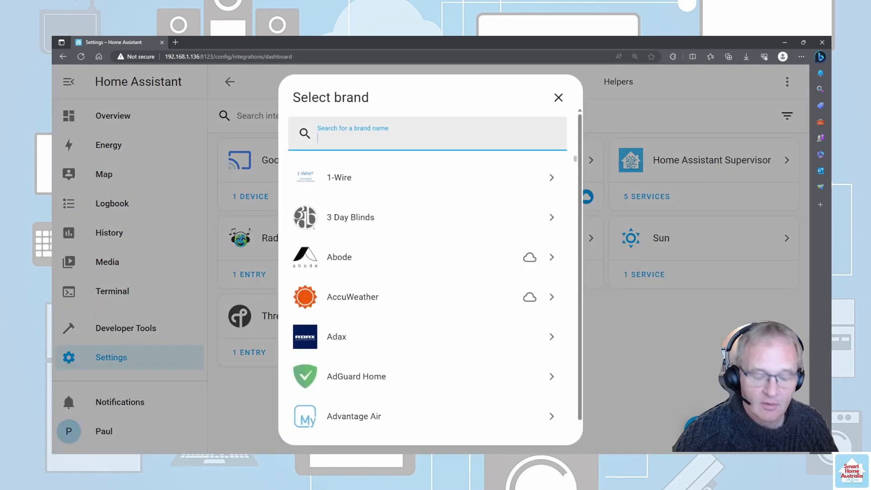
type("HACS")
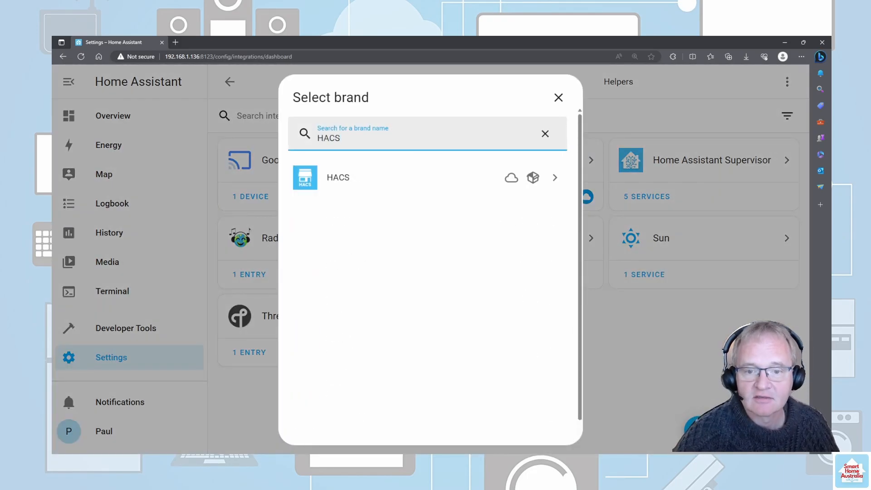
left_click(355, 187)
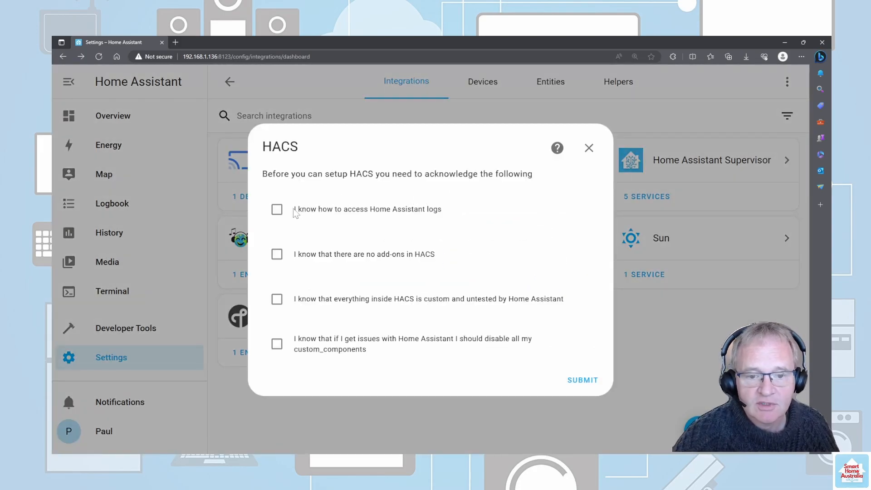
- Acknowledge all four HACS setup statements and submit them
left_click(277, 209)
left_click(277, 254)
left_click(277, 299)
left_click(276, 344)
left_click(580, 380)
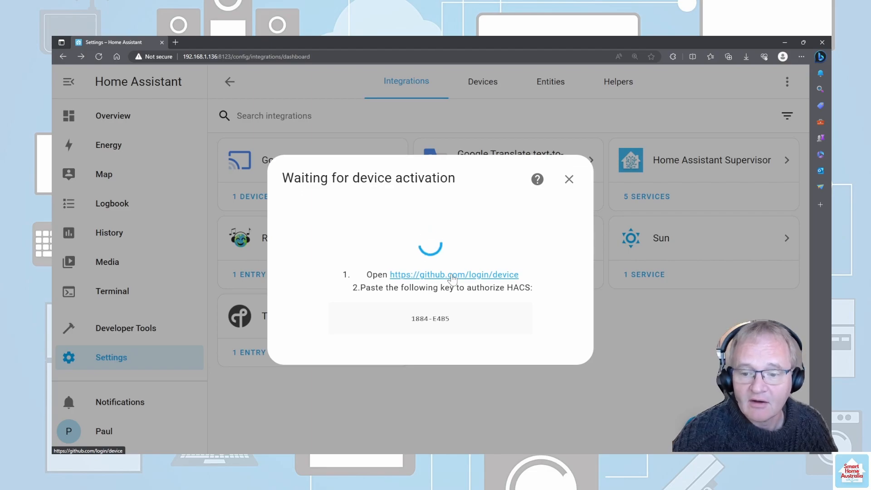
- Copy the HACS device activation key, open the GitHub device login page, enter the key there and continue to the authorization
left_click_drag(453, 320, 409, 321)
key("ctrl+c")
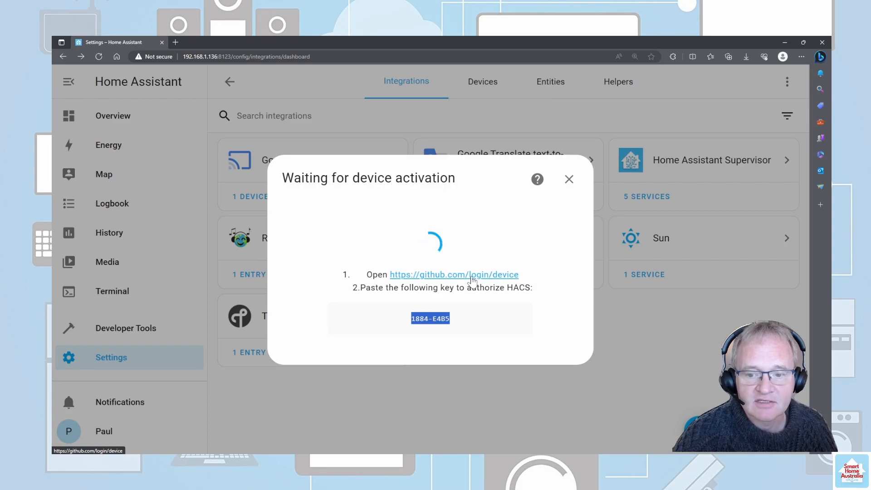
left_click(472, 275)
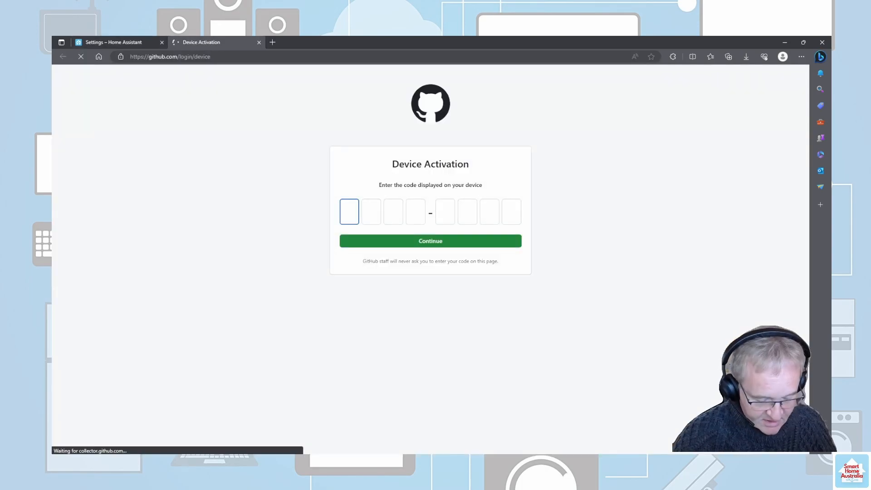
key("ctrl+v")
left_click(428, 248)
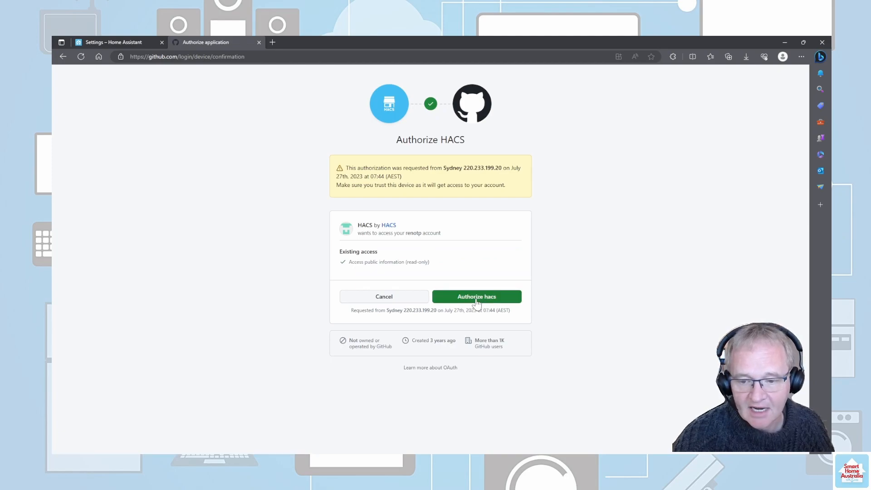
- Authorize HACS to access the GitHub account and return to Home Assistant
left_click(476, 297)
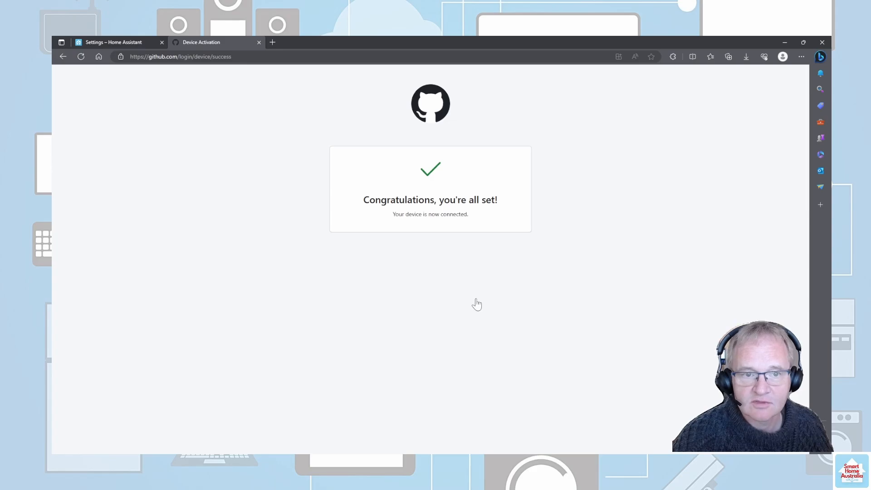
left_click(119, 42)
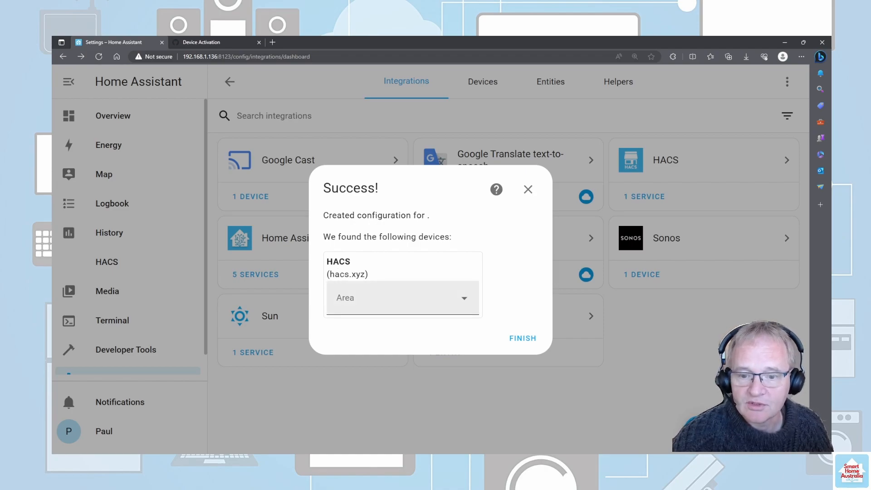
- Assign the HACS device to a new area named SYSTEM and finish the integration setup
left_click(395, 298)
type("sys")
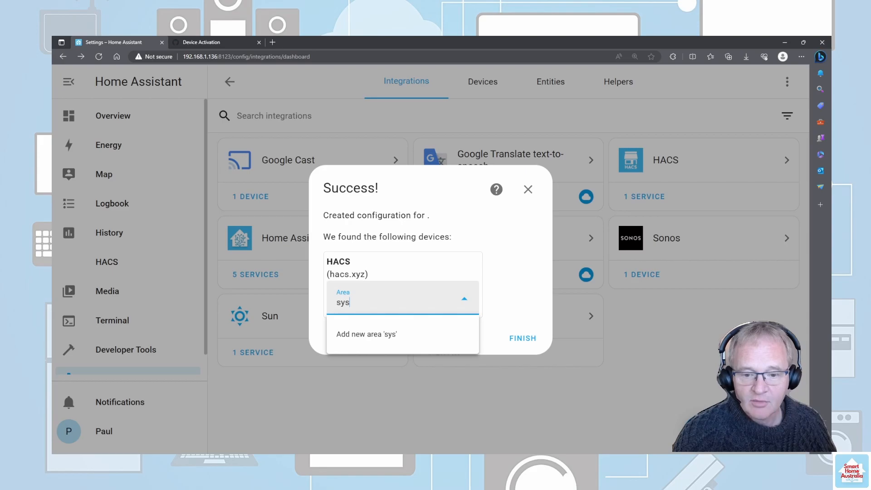
left_click(409, 337)
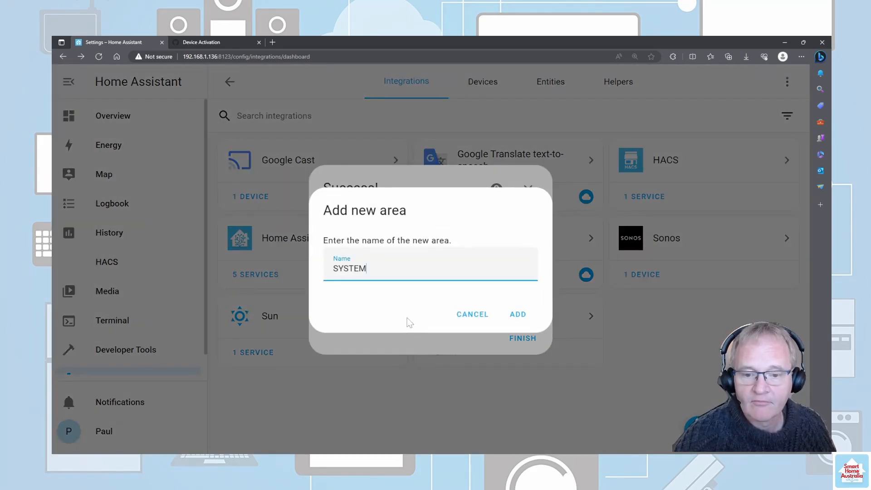
left_click(518, 315)
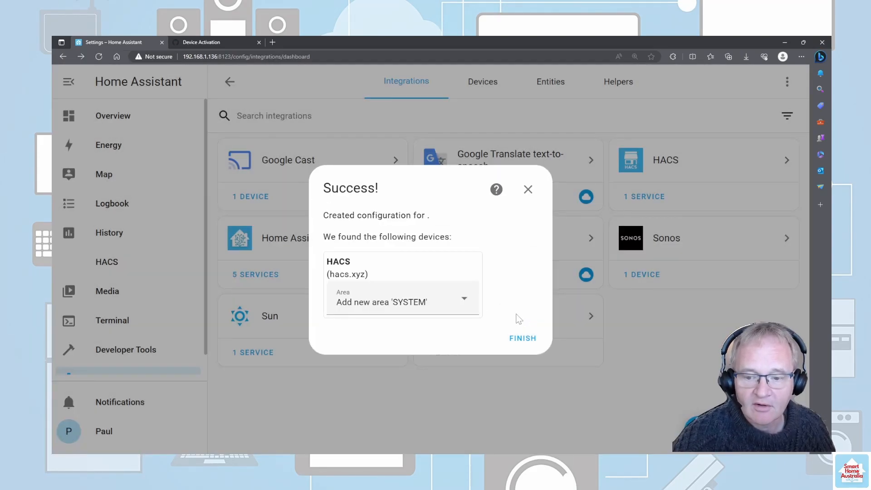
left_click(520, 340)
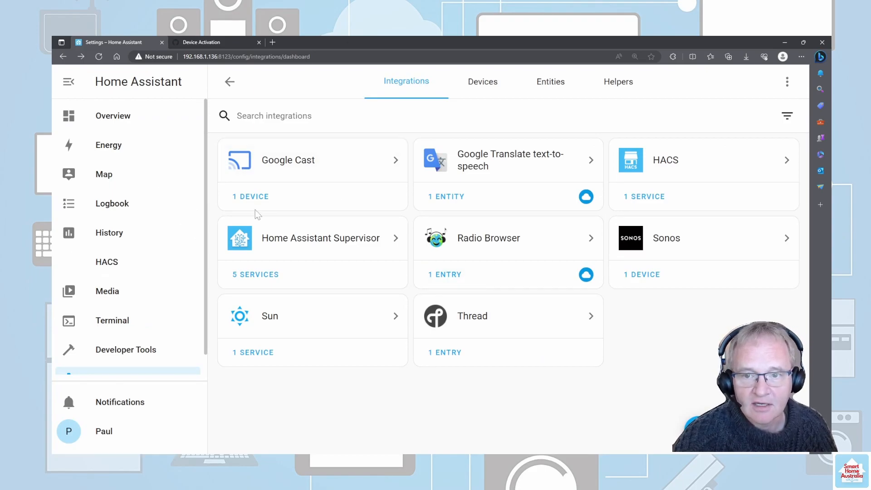
- View the HACS integration, open the Home Assistant Community Store, search its integration repositories for "alex" and view Alexa Media Player
left_click(663, 161)
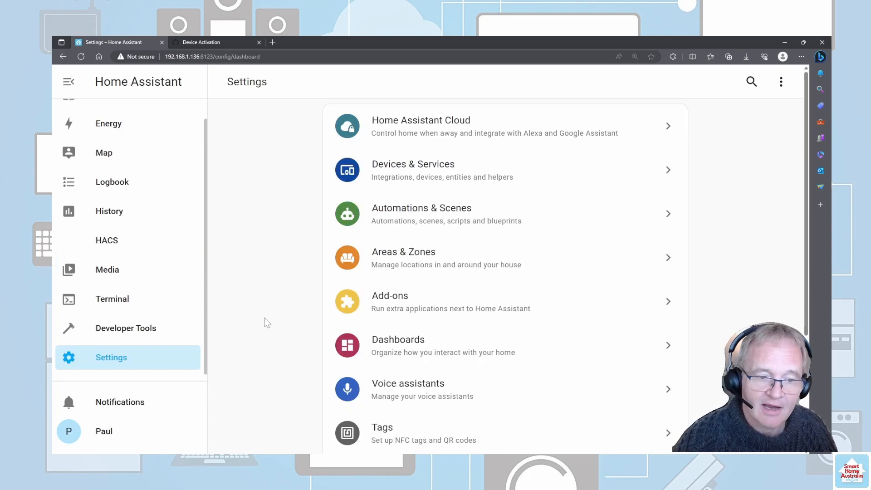
left_click(102, 241)
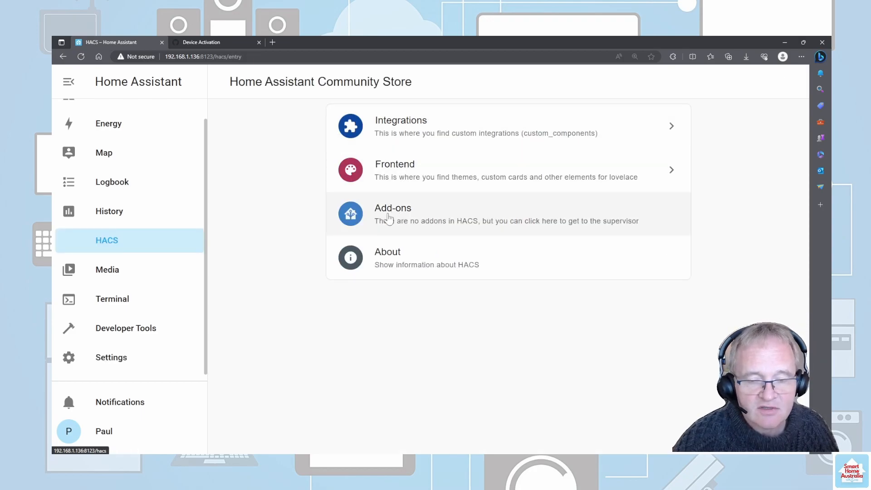
left_click(412, 132)
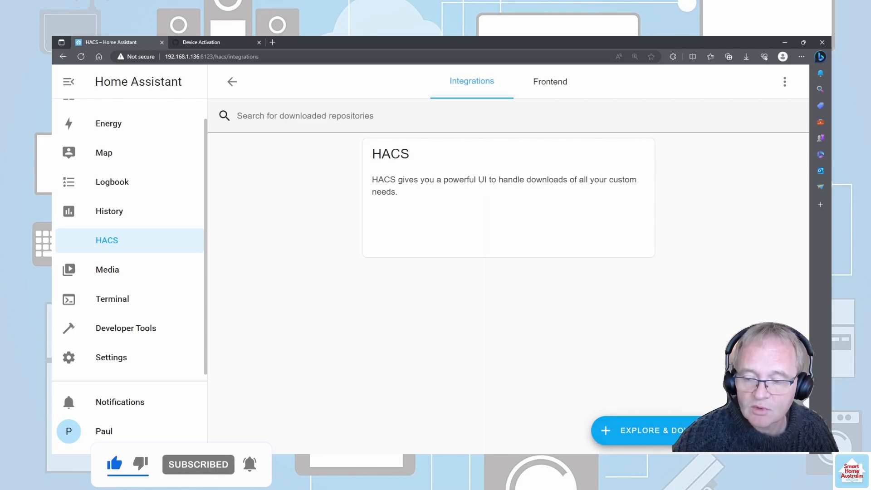
left_click(722, 431)
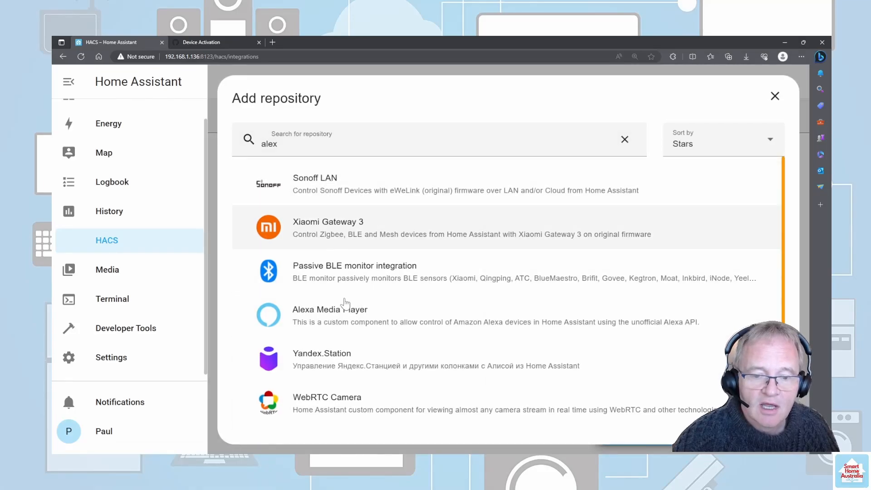
left_click(304, 320)
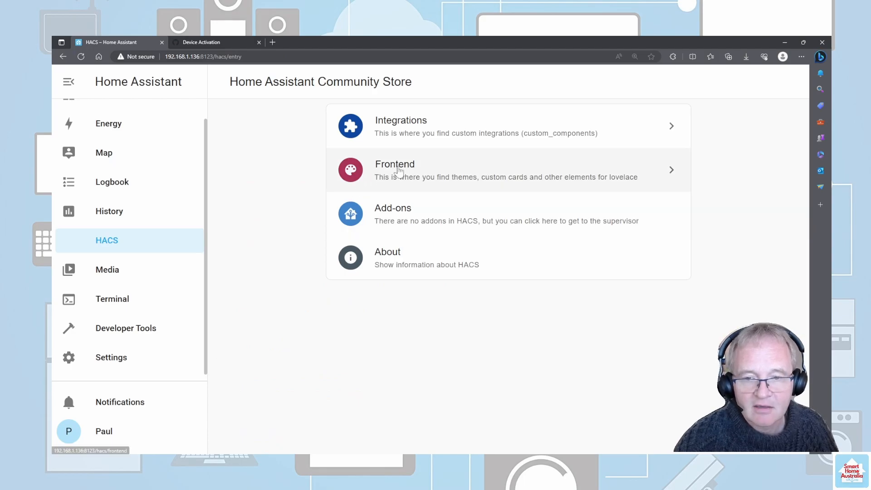
- Open the Frontend section of HACS and explore its downloadable repositories
left_click(399, 171)
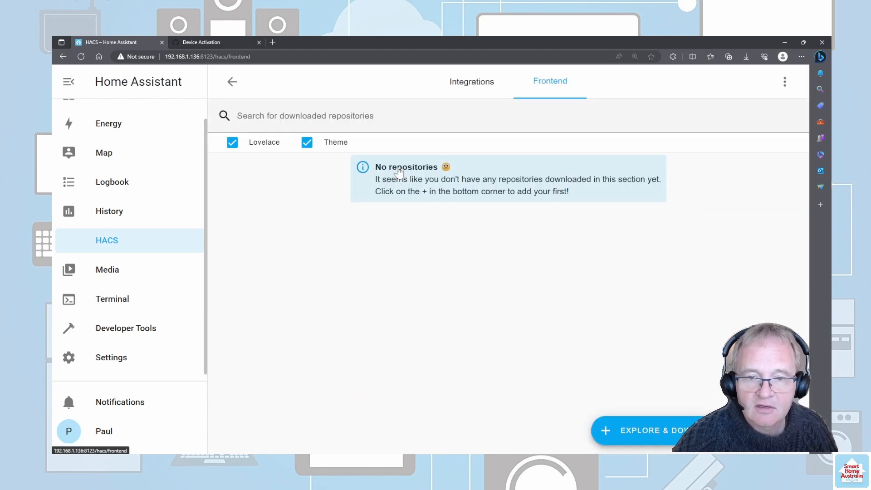
left_click(675, 436)
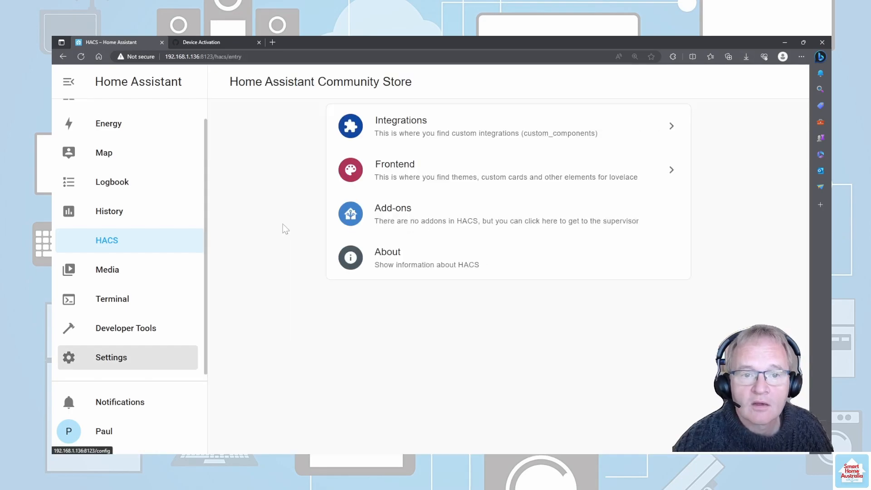
- Go from HACS to the supervisor's add-ons page and browse the official and community add-ons in the Add-on Store
left_click(423, 216)
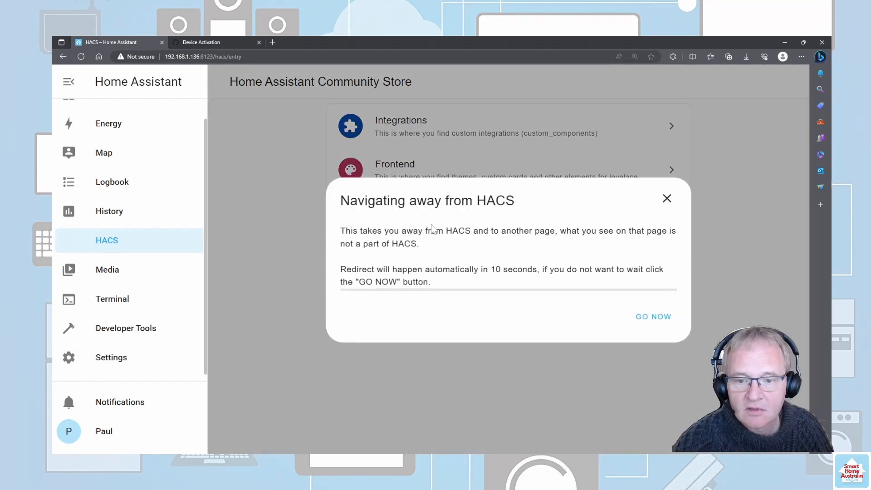
left_click(654, 317)
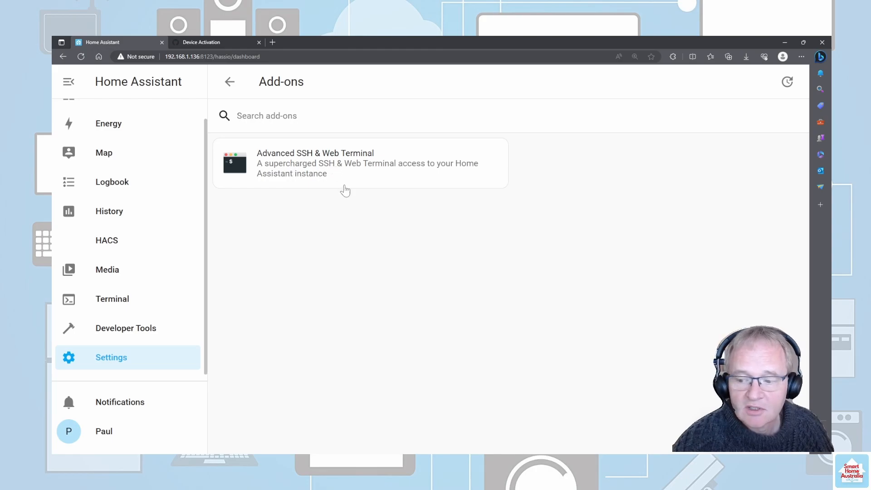
left_click(759, 430)
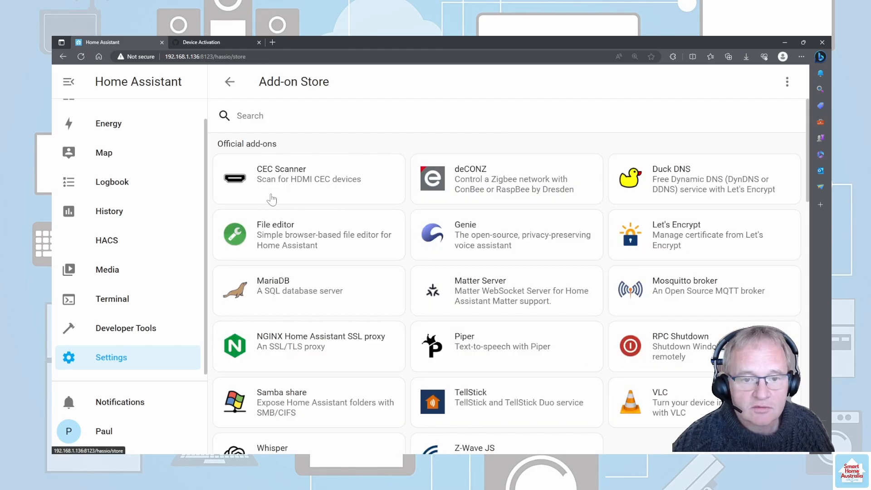
scroll(390, 187, "down", 8)
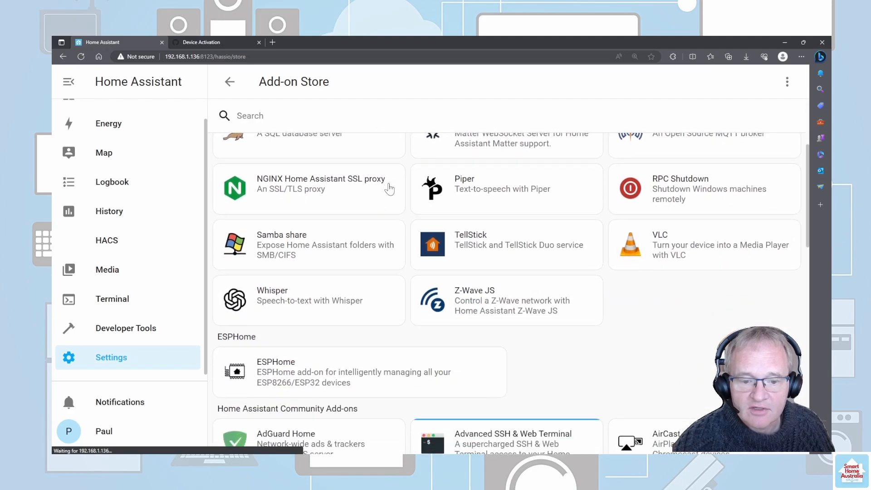
scroll(387, 192, "down", 2)
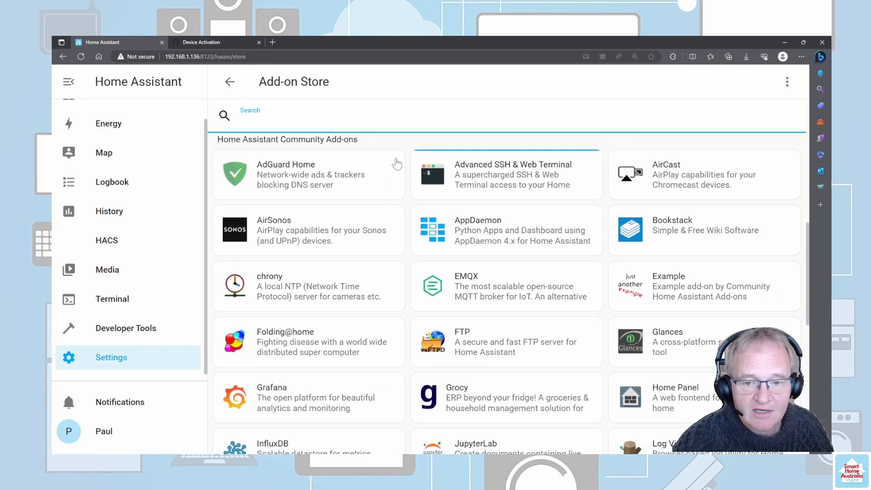
scroll(409, 169, "down", 1)
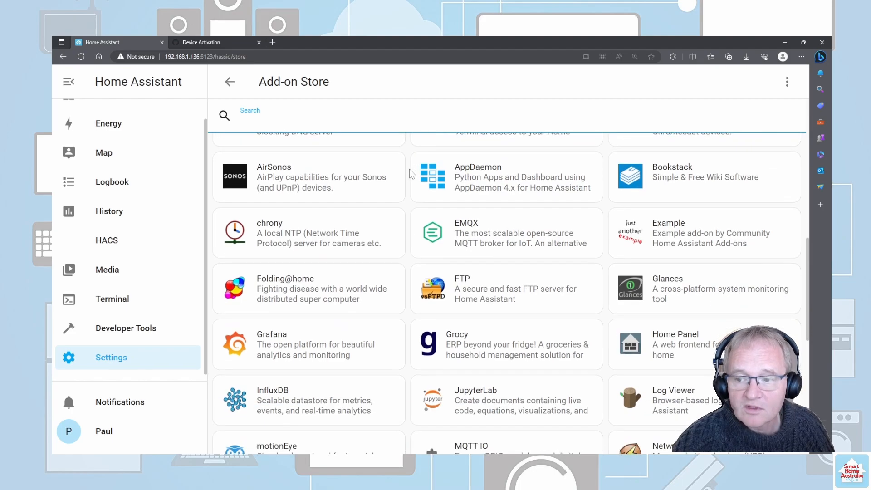
scroll(409, 169, "down", 1)
scroll(409, 170, "down", 4)
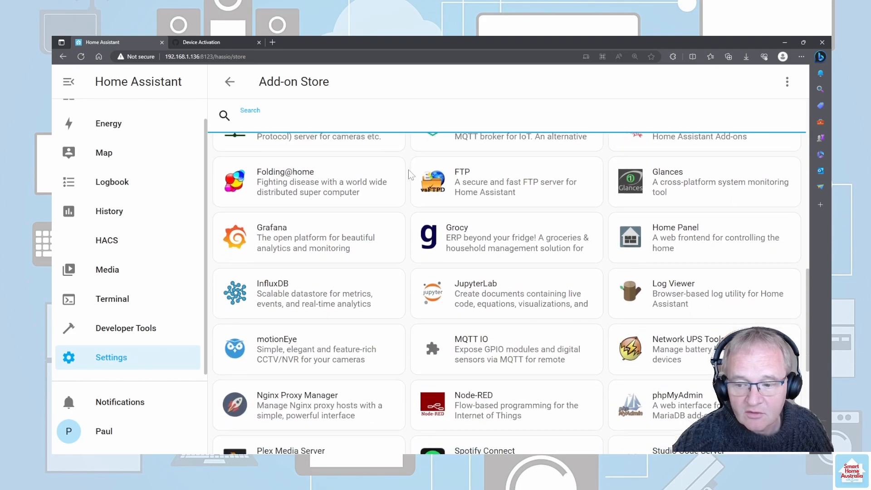